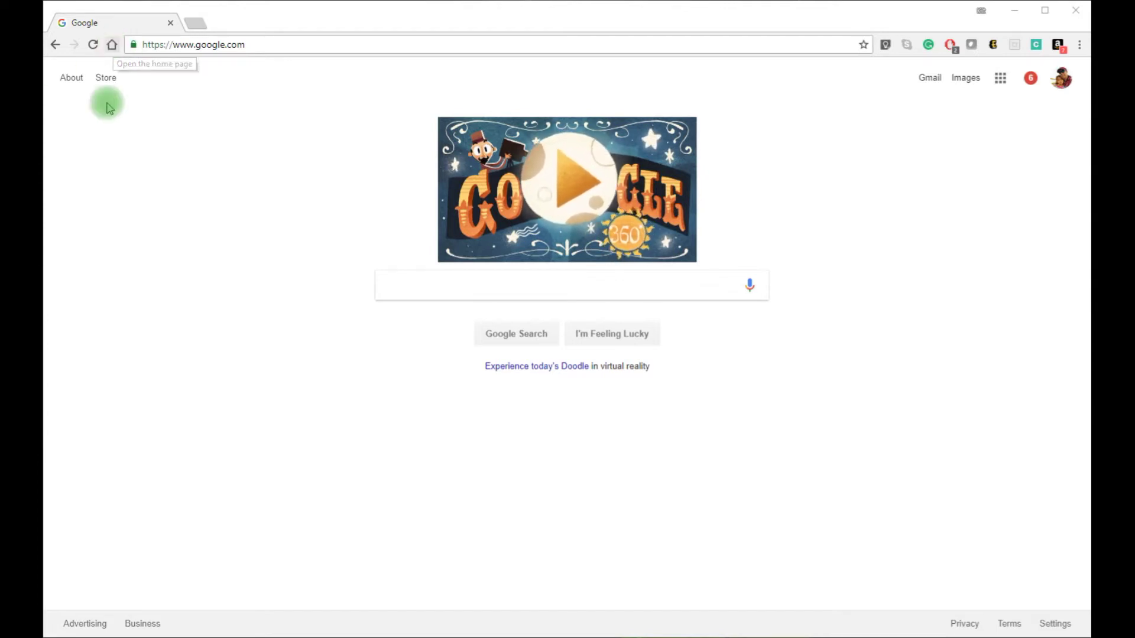
click(111, 45)
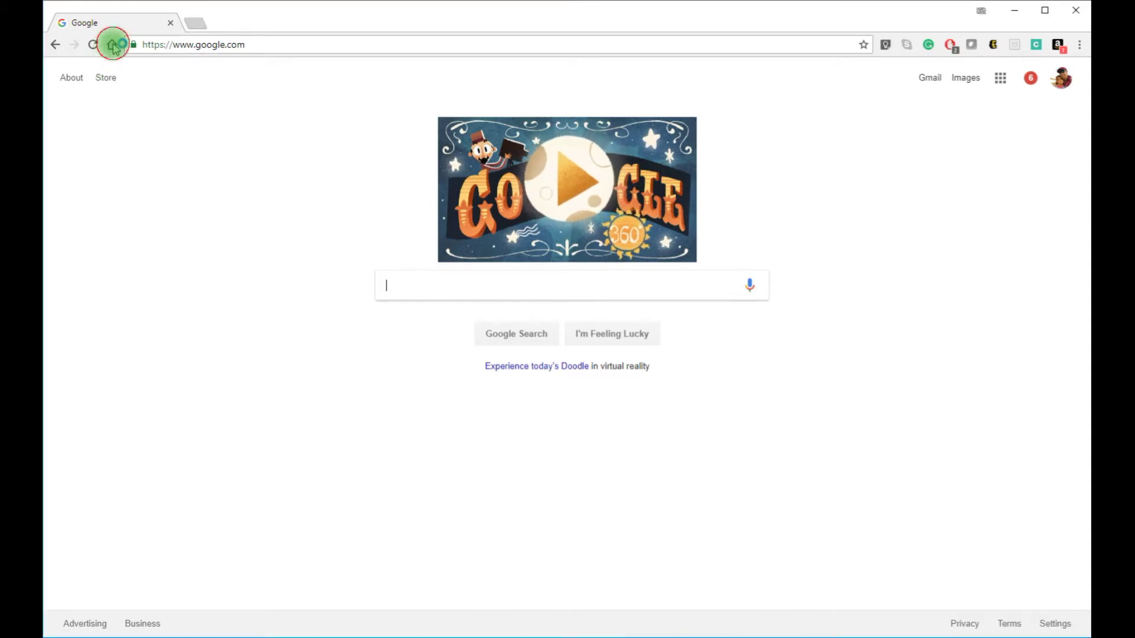
click(211, 45)
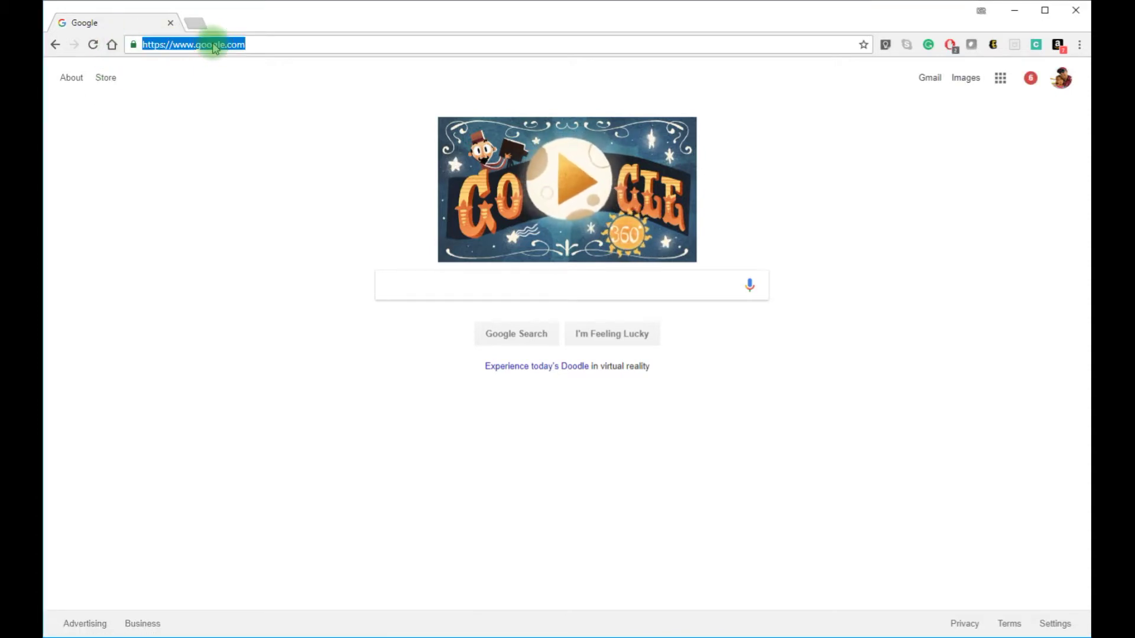
text(ww)
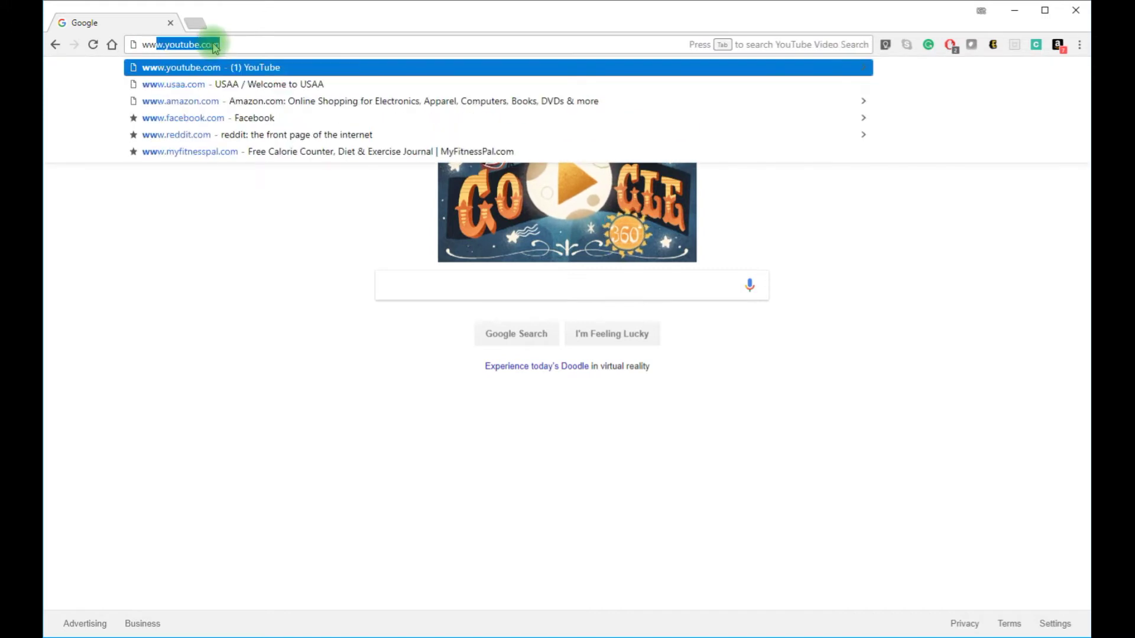
text(w.find)
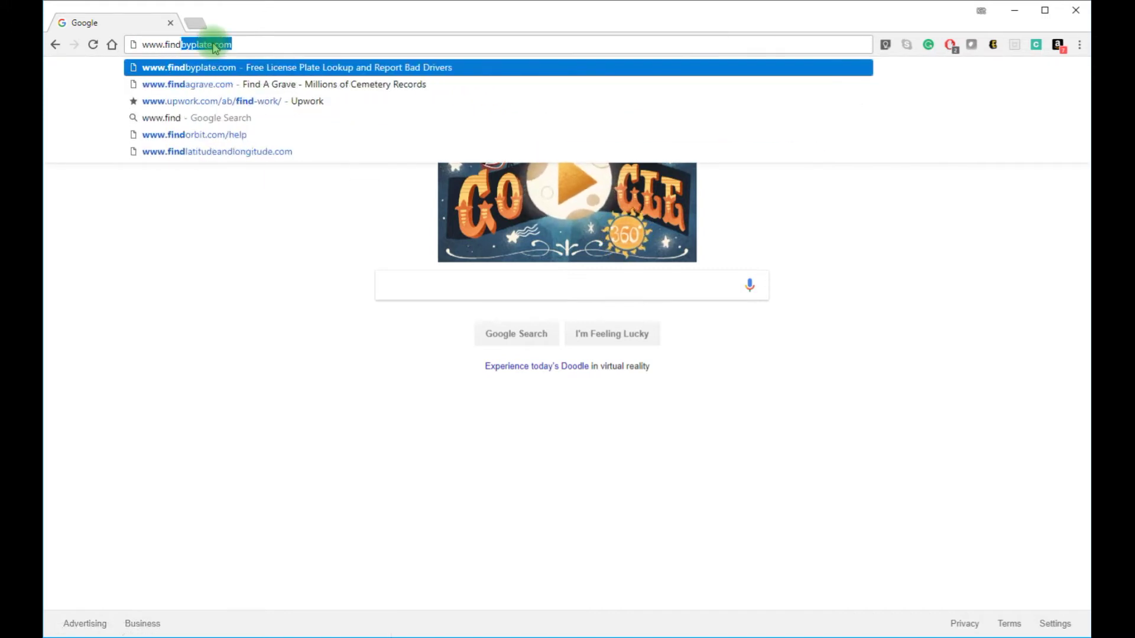
text(byplate.co)
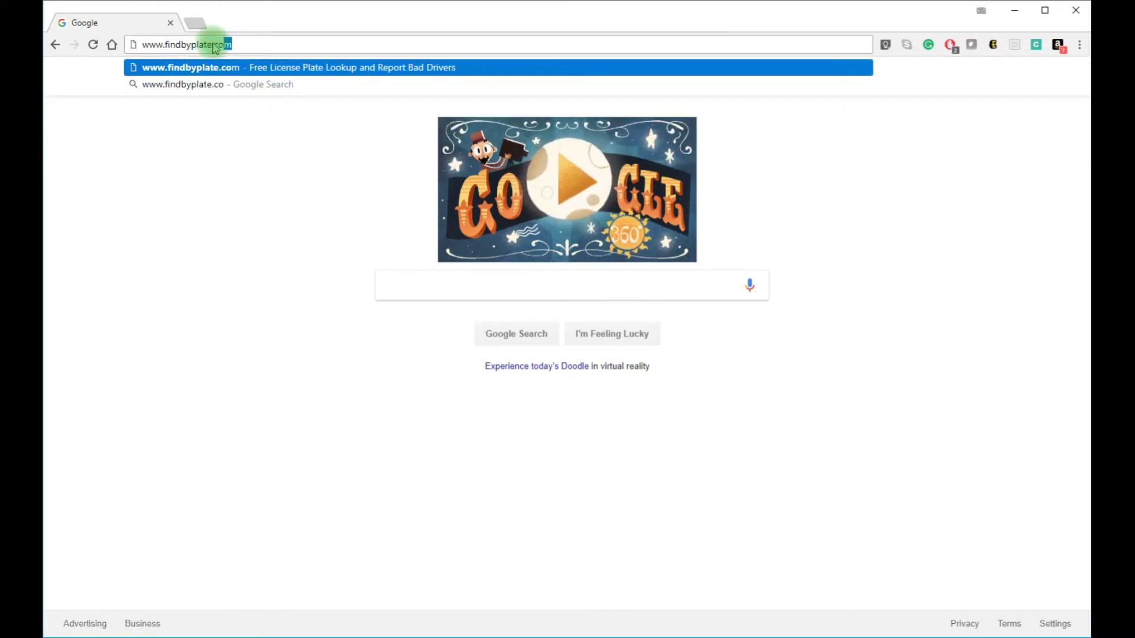
text(m)
key(Return)
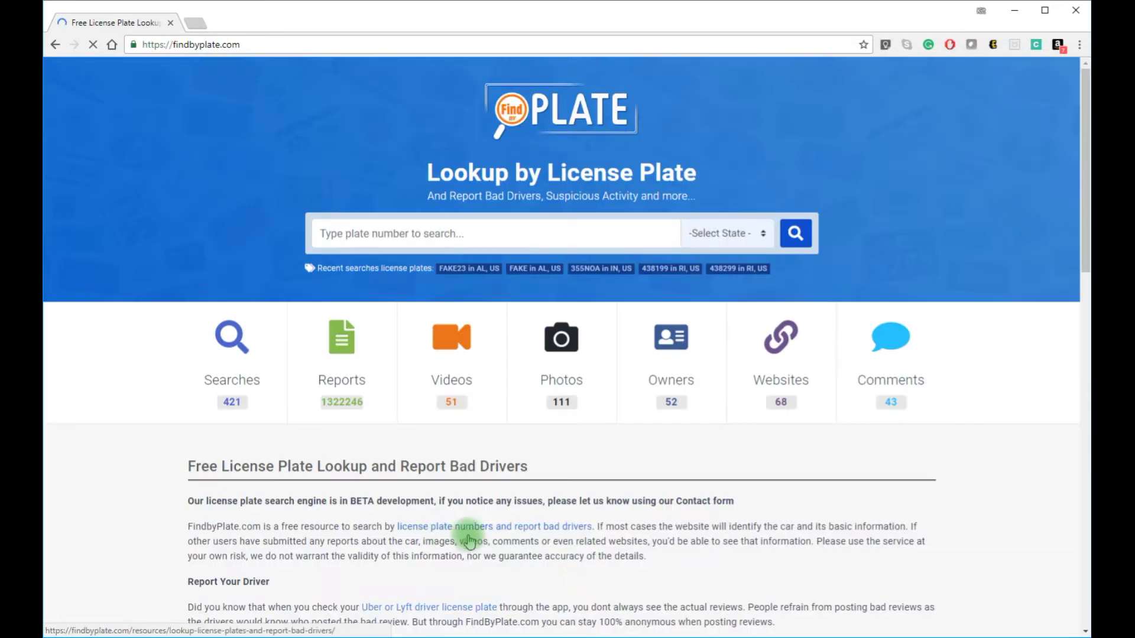
- Search for plate FAKE with Alabama selected as the state
click(381, 233)
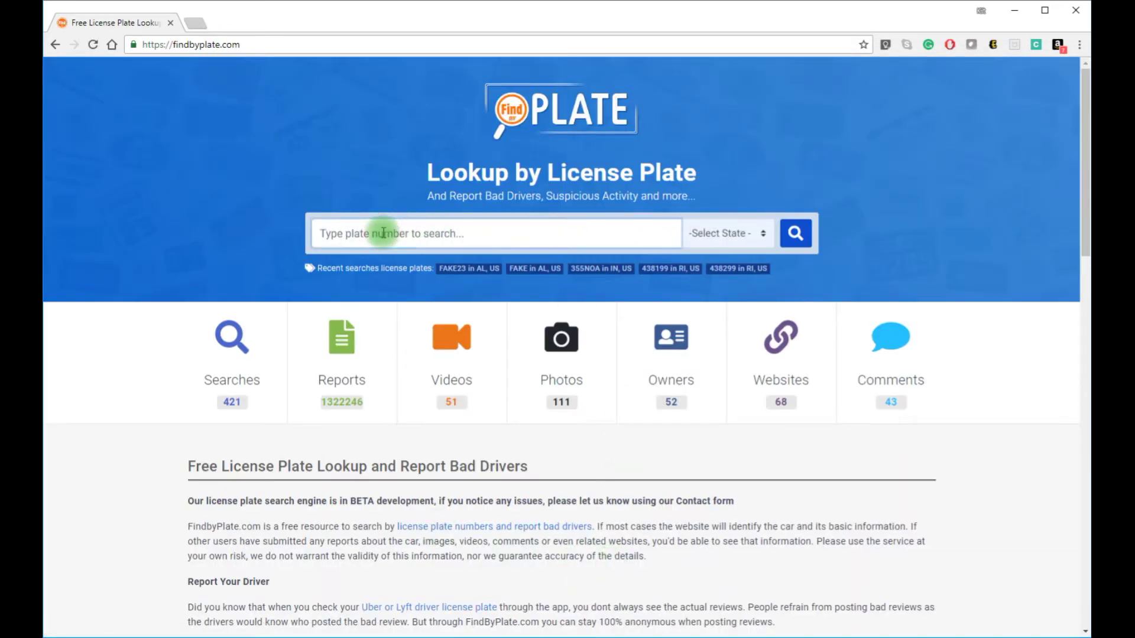
text(FAKE)
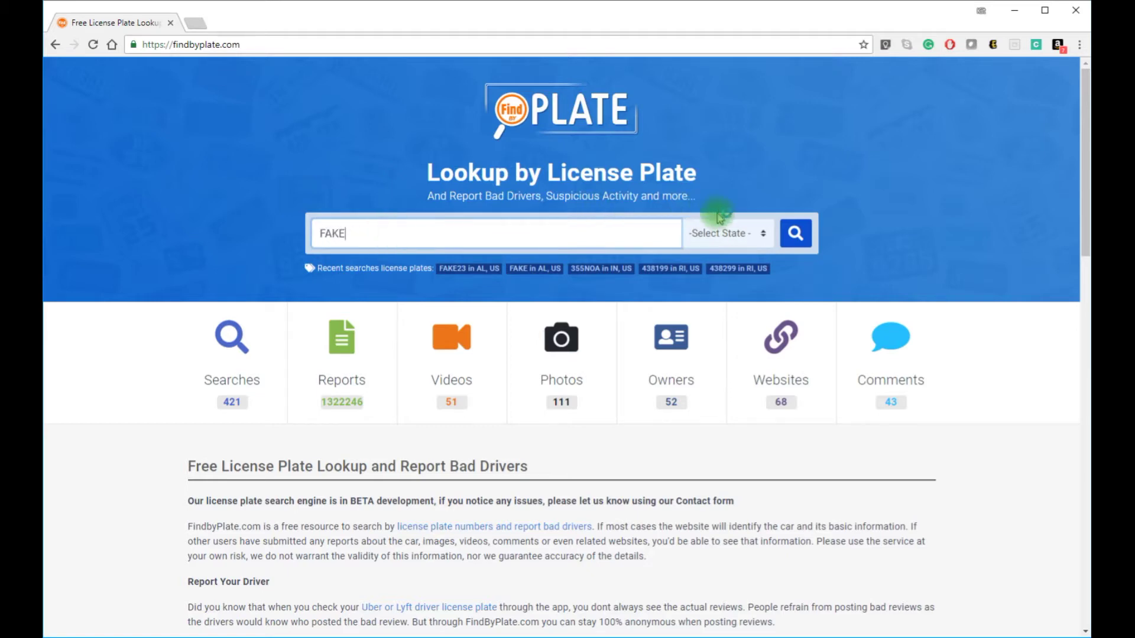
click(727, 233)
click(733, 280)
click(795, 234)
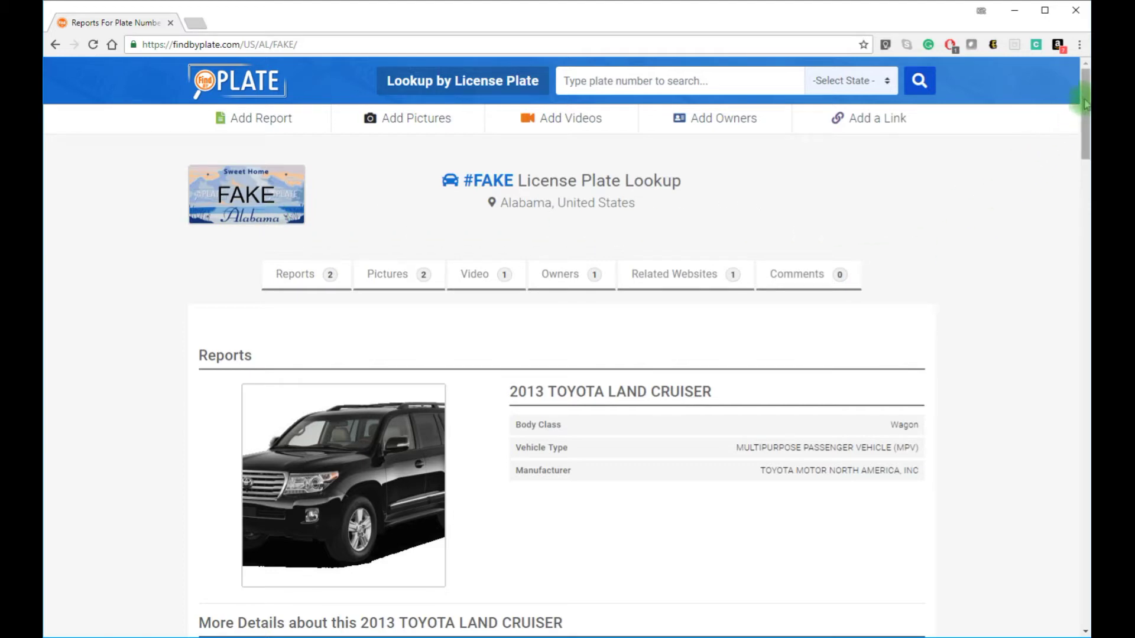
drag(1085, 105, 1086, 132)
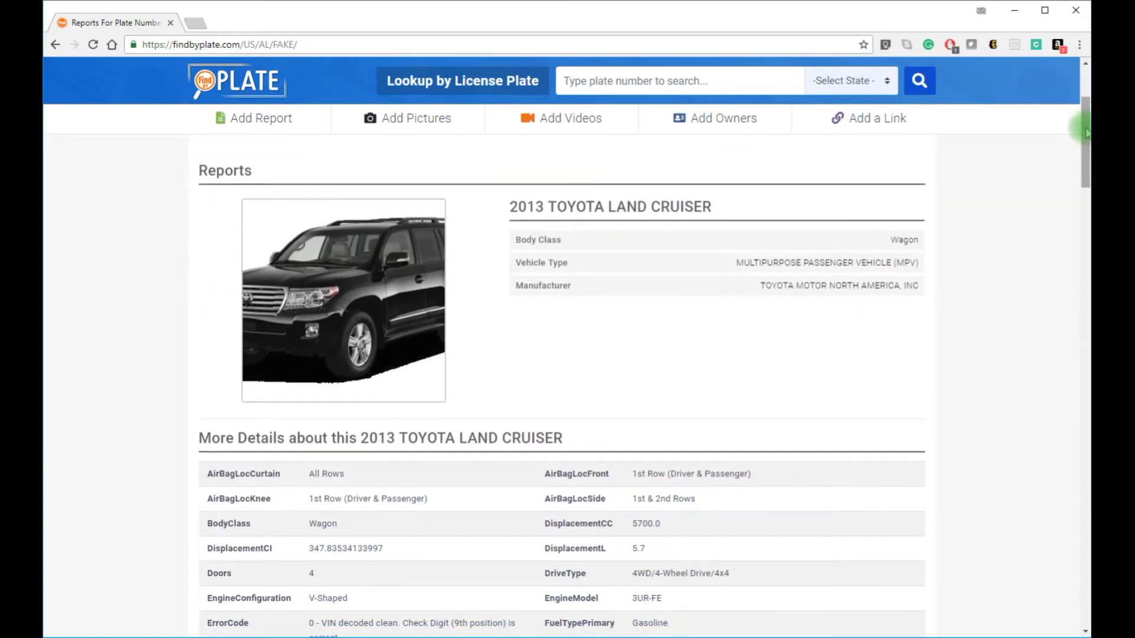
mouse_move(1086, 131)
mouse_down()
mouse_move(1085, 250)
mouse_move(1079, 86)
mouse_up()
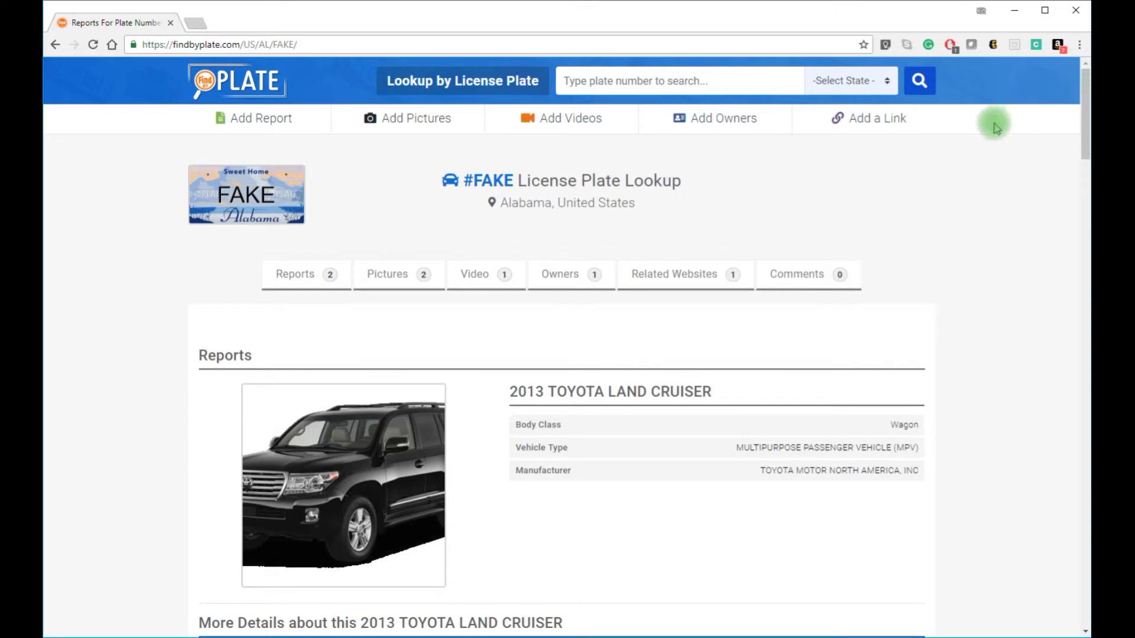
- Browse the FAKE results from its Pictures section down to the Leave Reply form
click(387, 276)
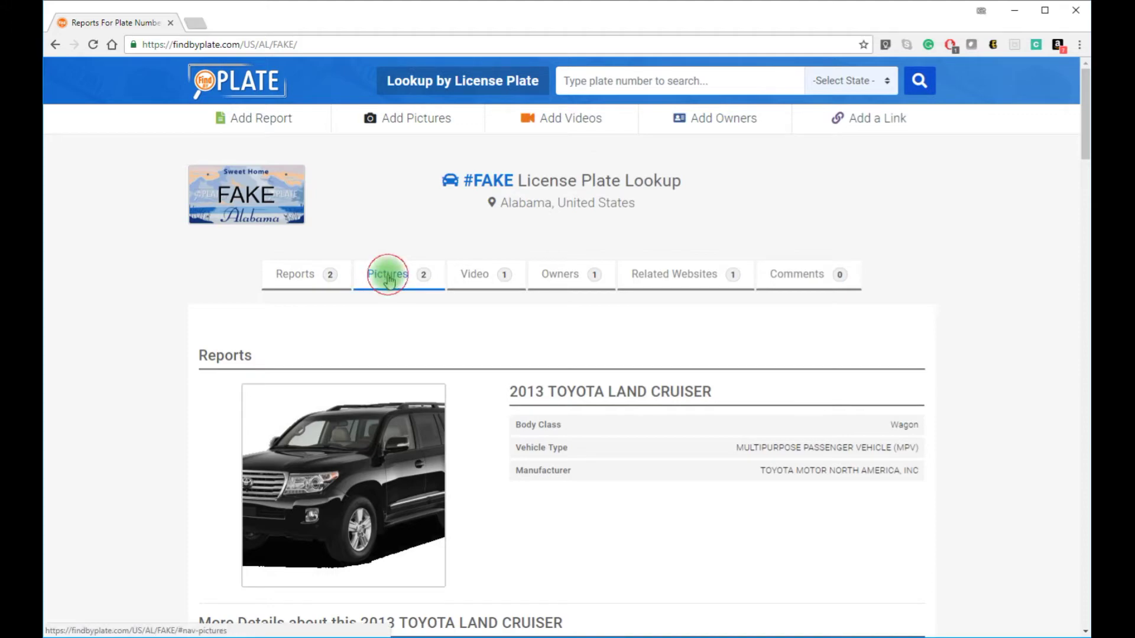
scroll(1064, 367, down, 5)
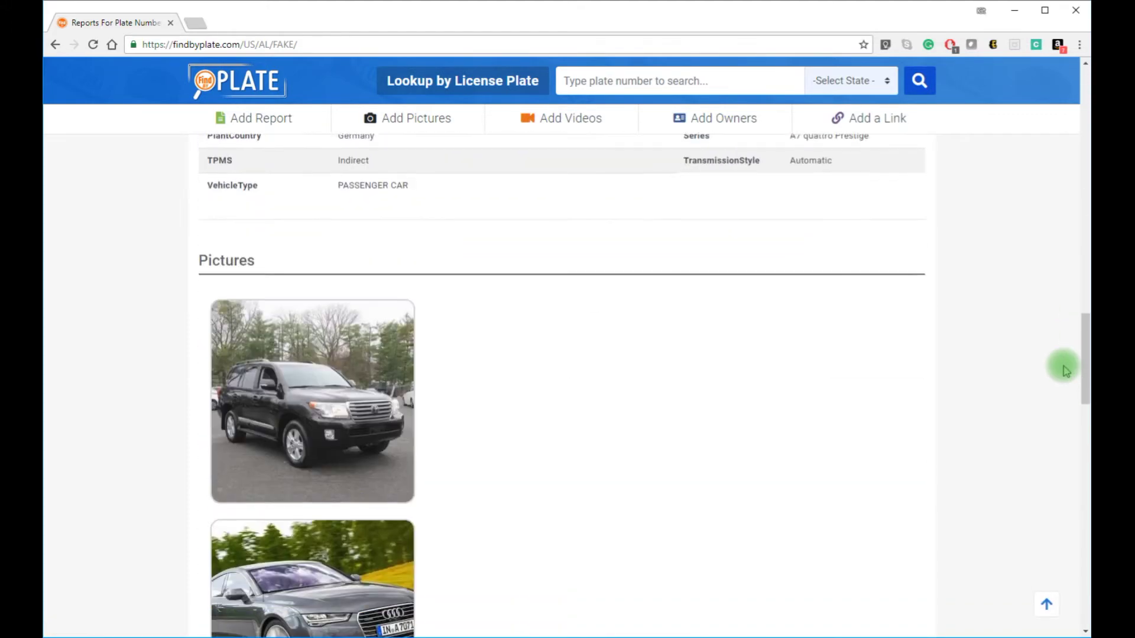
drag(1084, 352, 1084, 508)
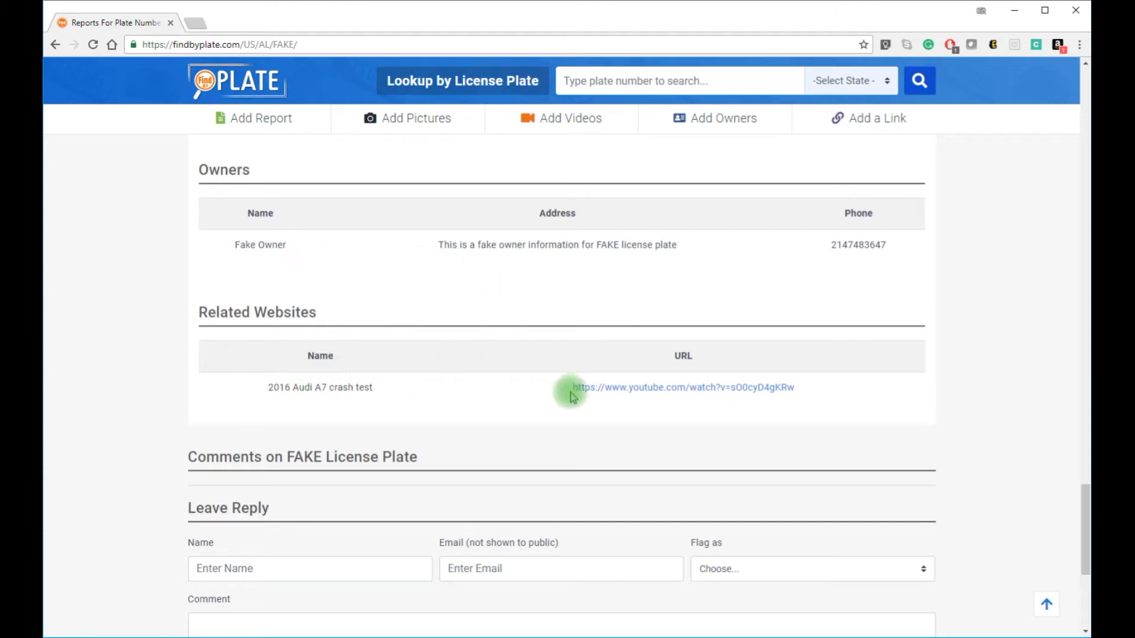
scroll(999, 394, down, 2)
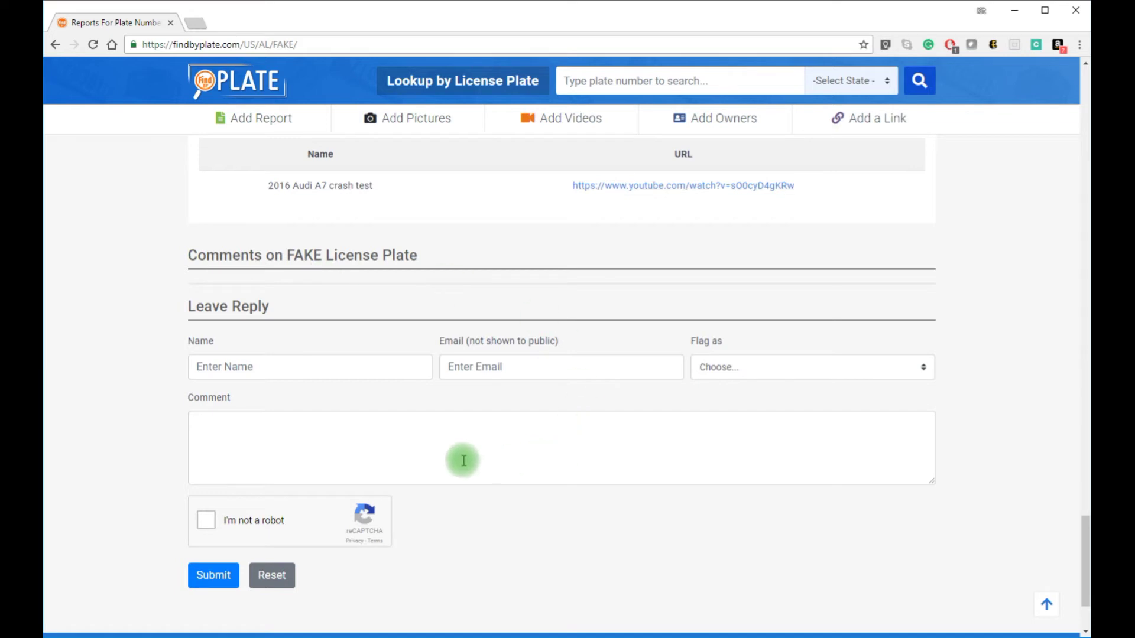
- Fill in name, email and the corrected aggressive-driving comment, pass reCAPTCHA, and post it
click(305, 369)
text(John Smith)
key(Tab)
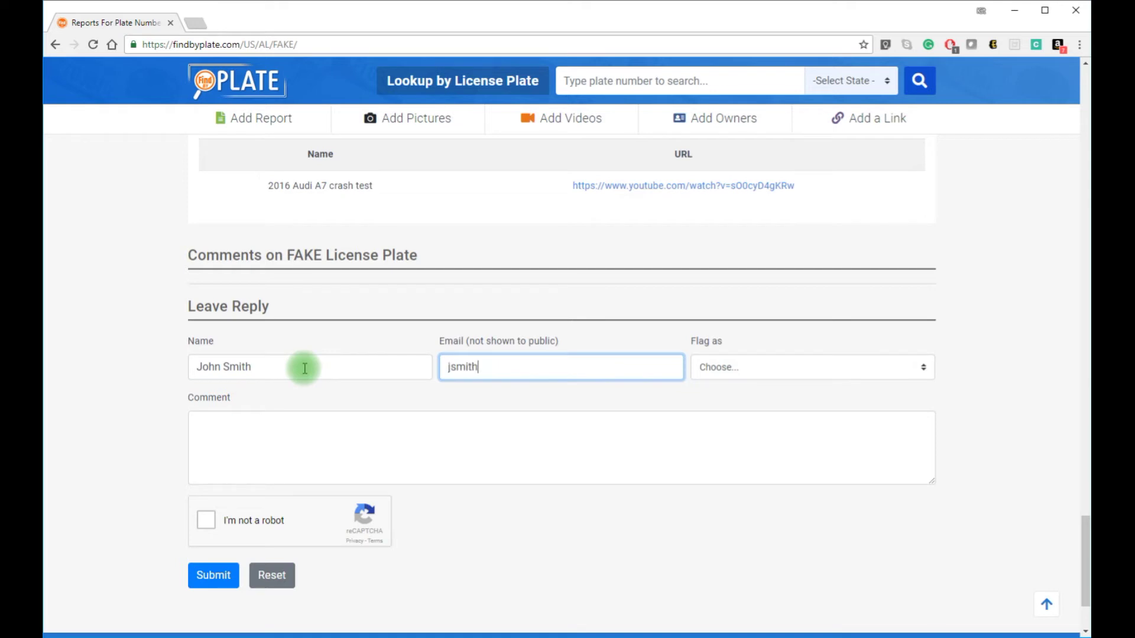
key(Tab)
key(Tab)
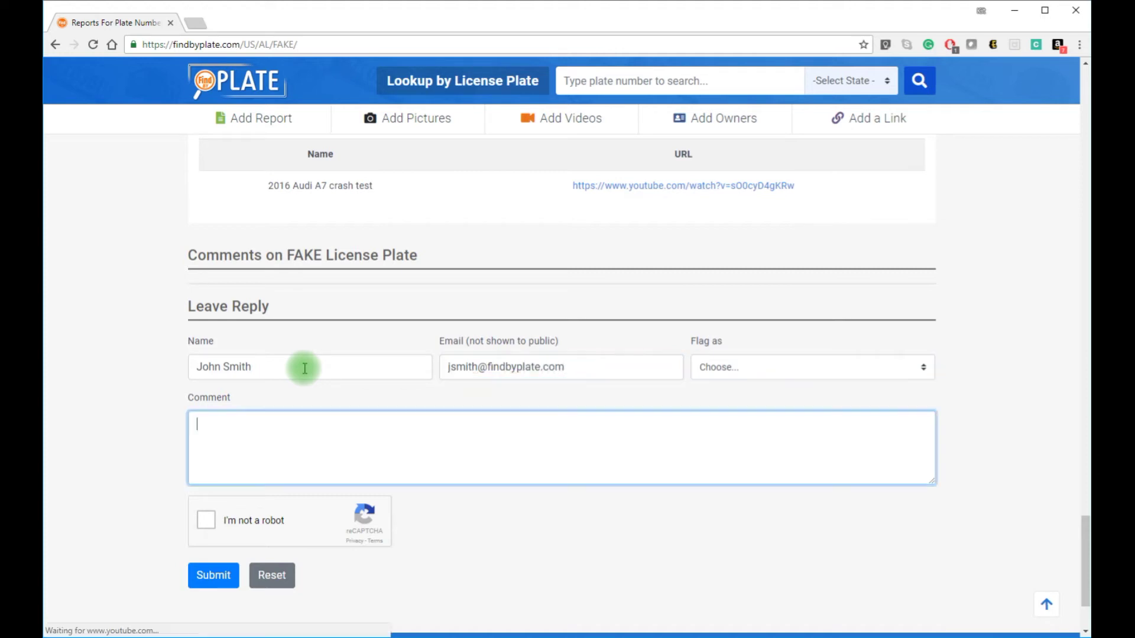
text(I sa)
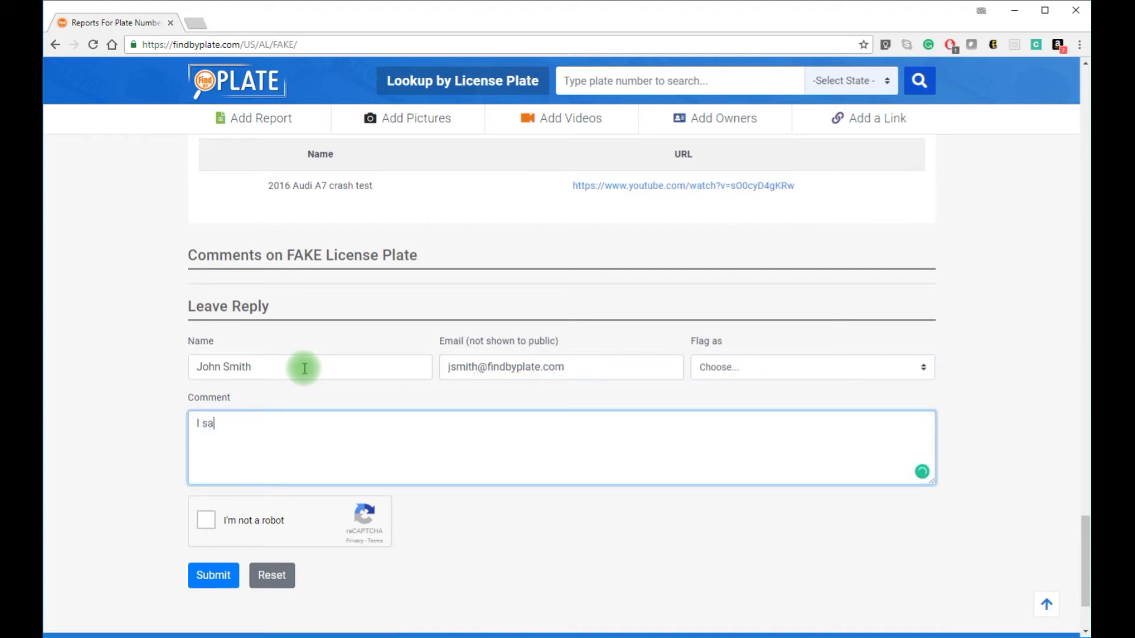
text(w this car c)
text(hanging lanes an)
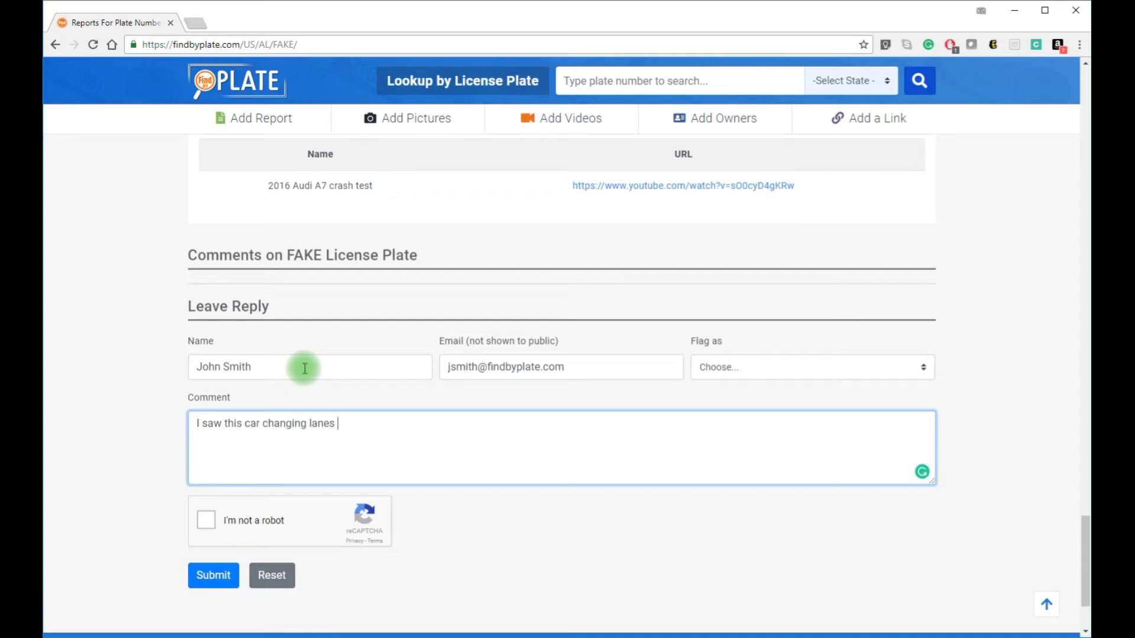
text(d f)
key(BackSpace)
key(BackSpace)
text(g)
text(gresively)
key(Tab)
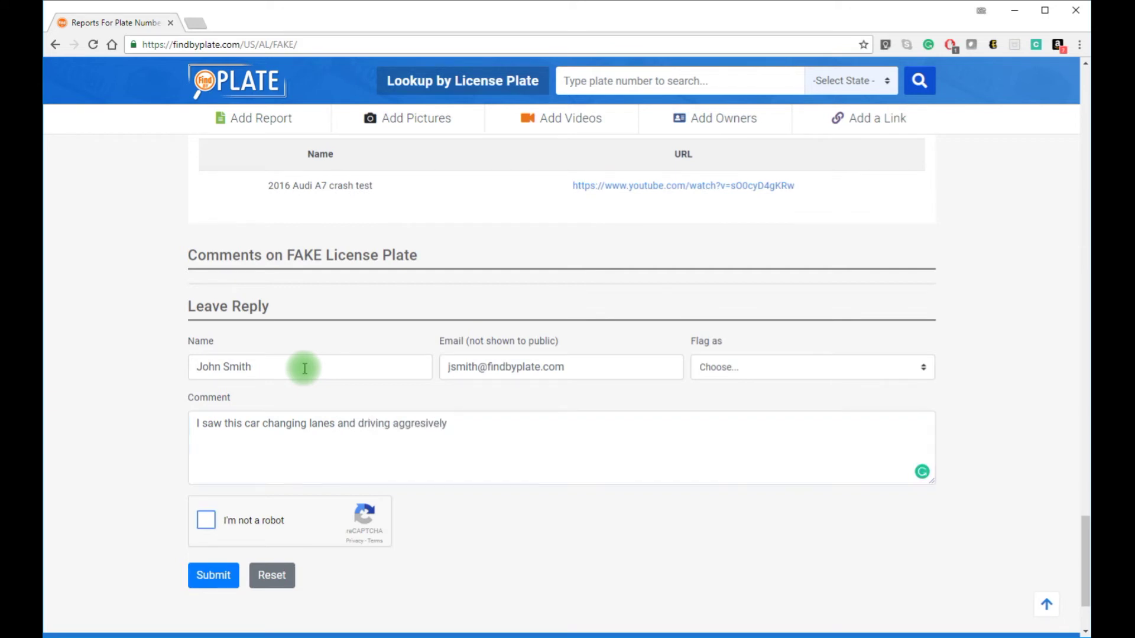
click(206, 521)
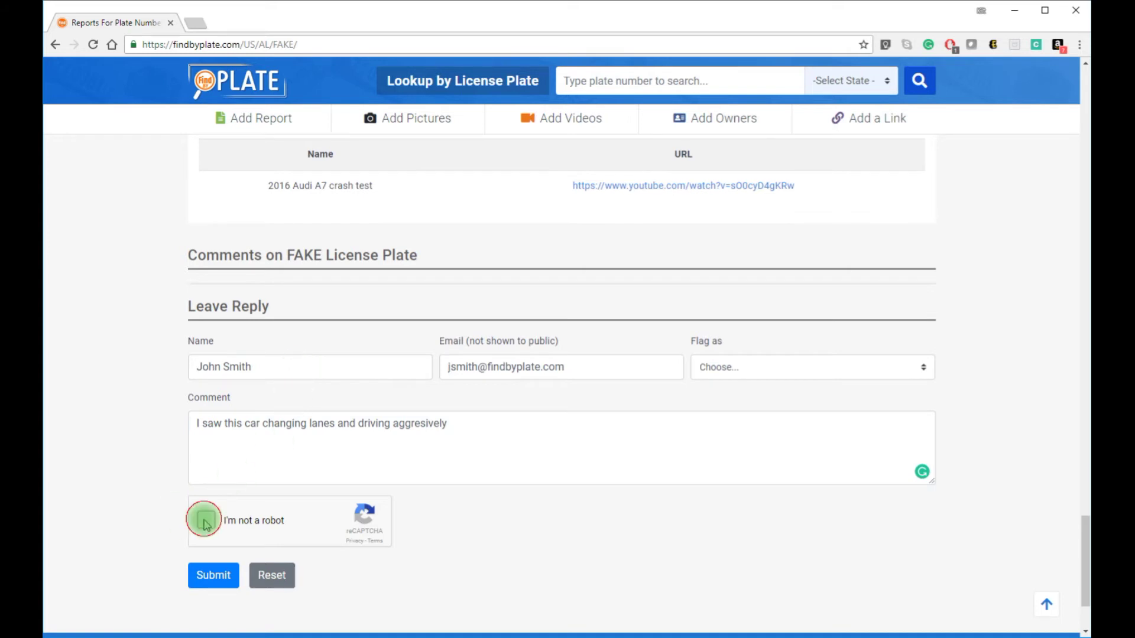
click(214, 576)
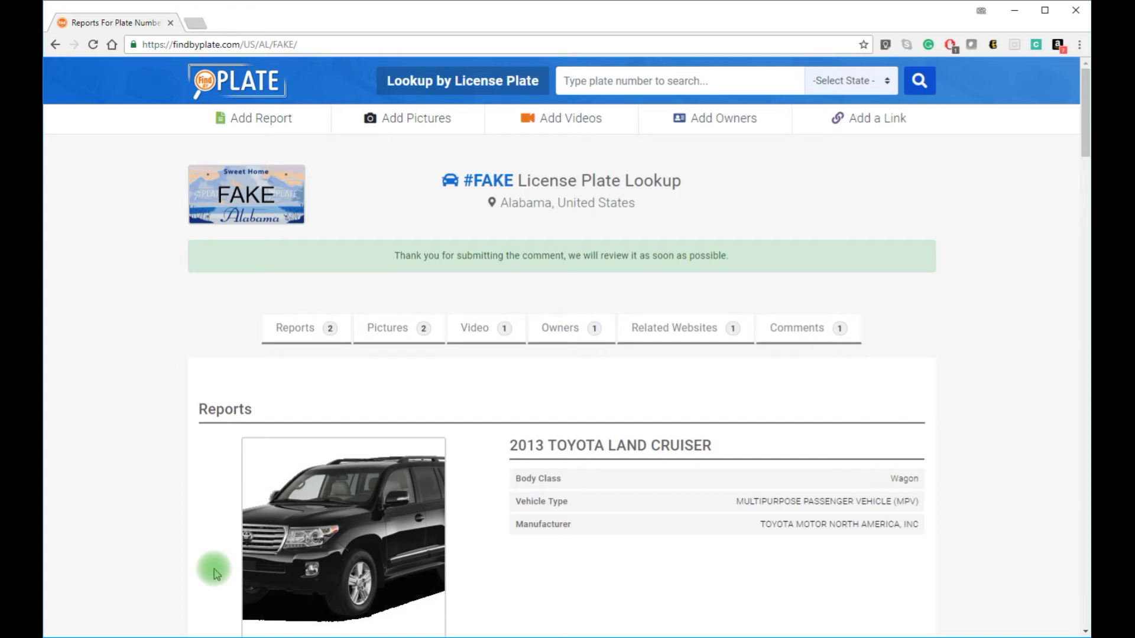
- Search for plate FAKE23 with Alabama selected as the state
click(619, 82)
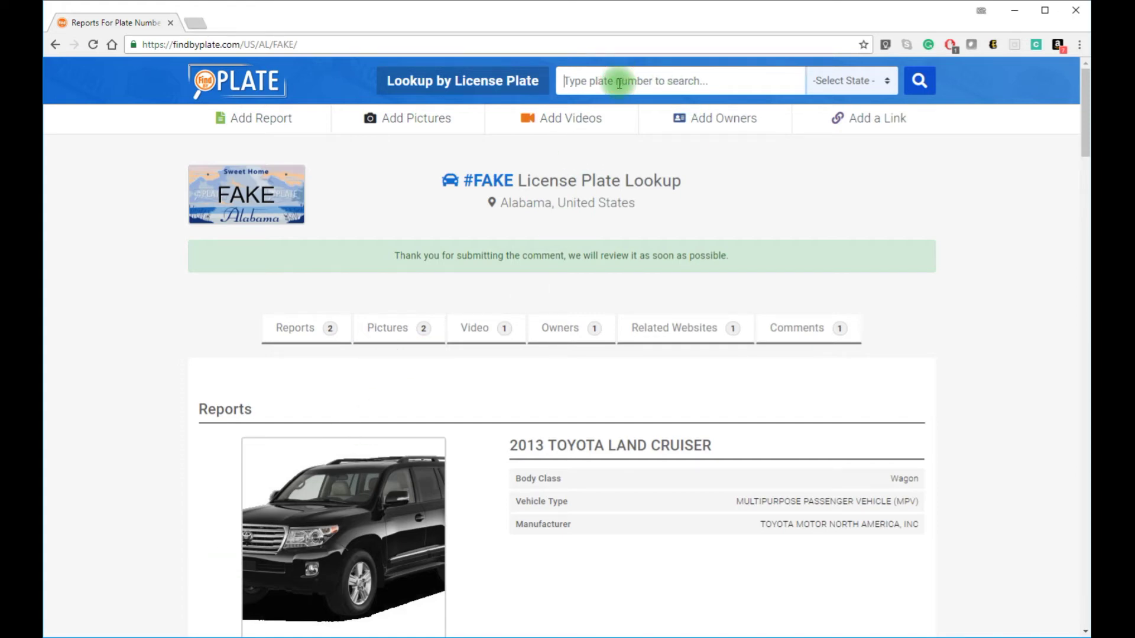
text(FAKE23)
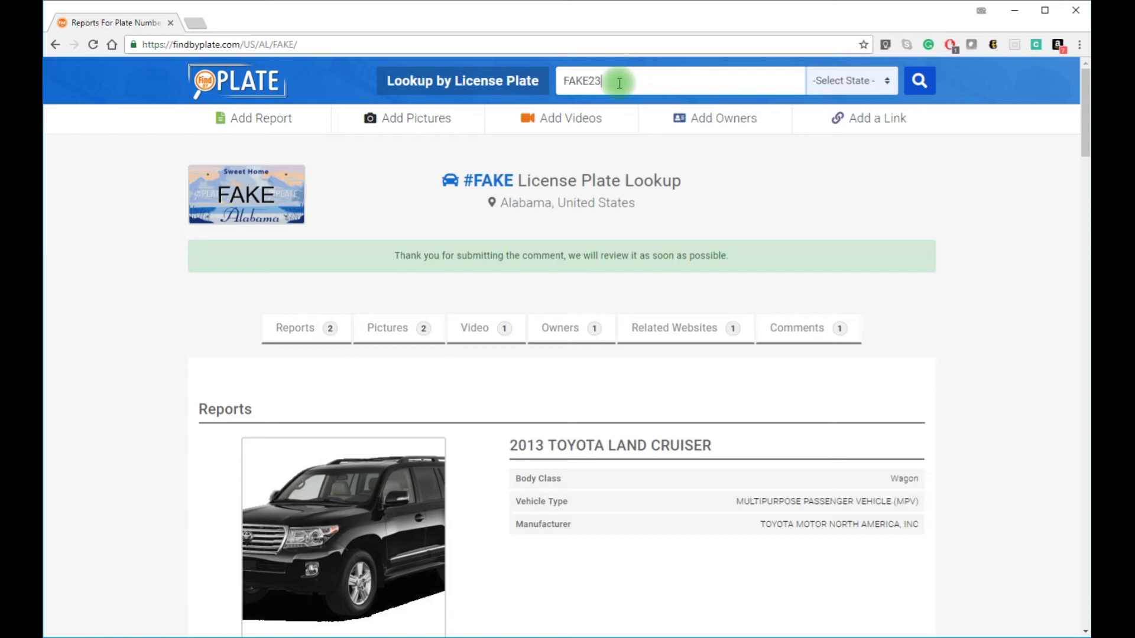
click(873, 81)
click(857, 129)
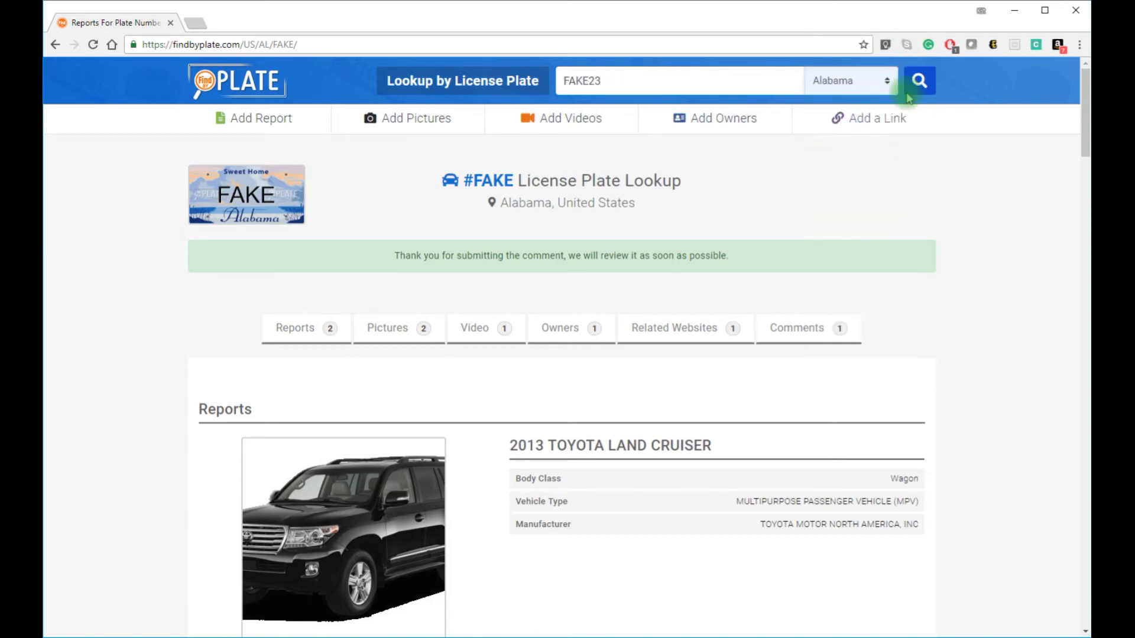
click(919, 81)
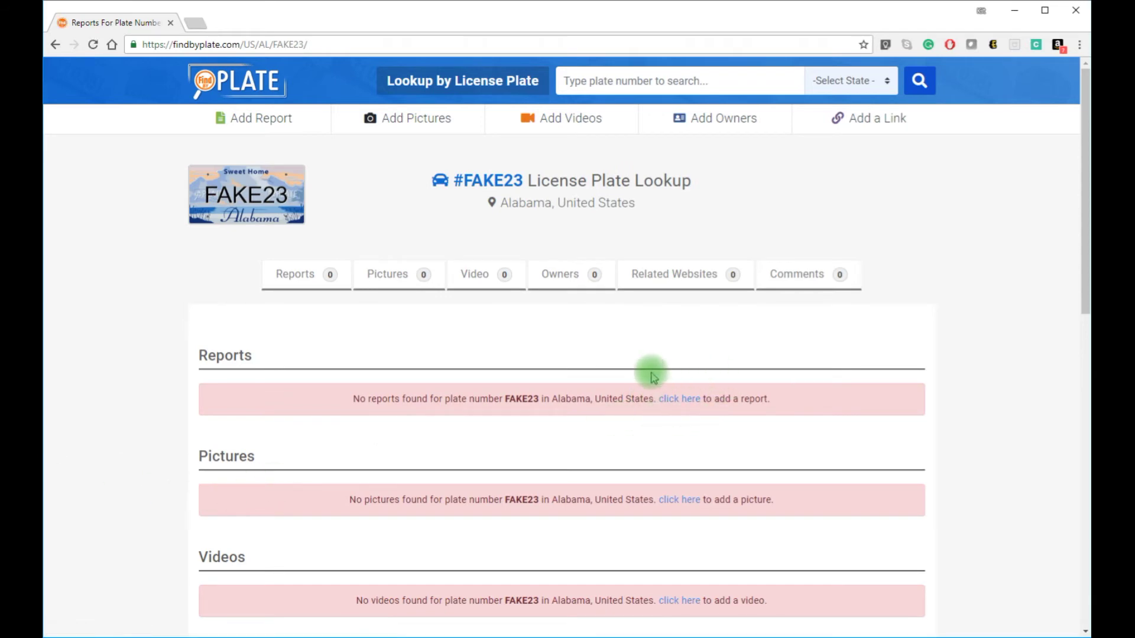
- Submit a FAKE23 report with VIN-fetched details (2013 Toyota Land Cruiser), passing reCAPTCHA
click(672, 398)
click(232, 234)
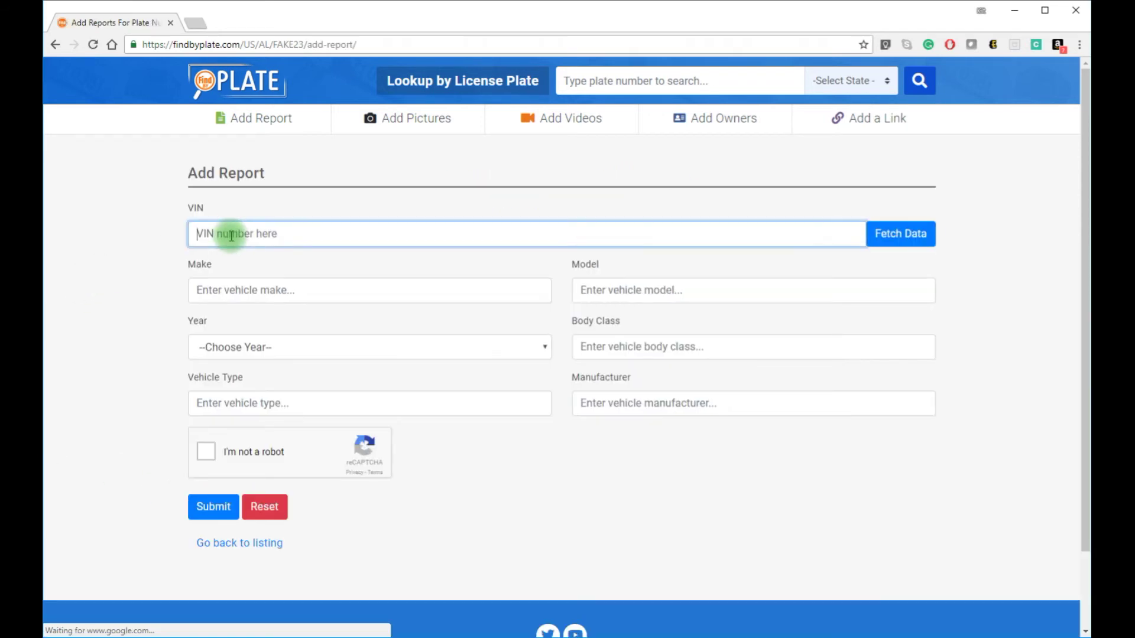
click(876, 236)
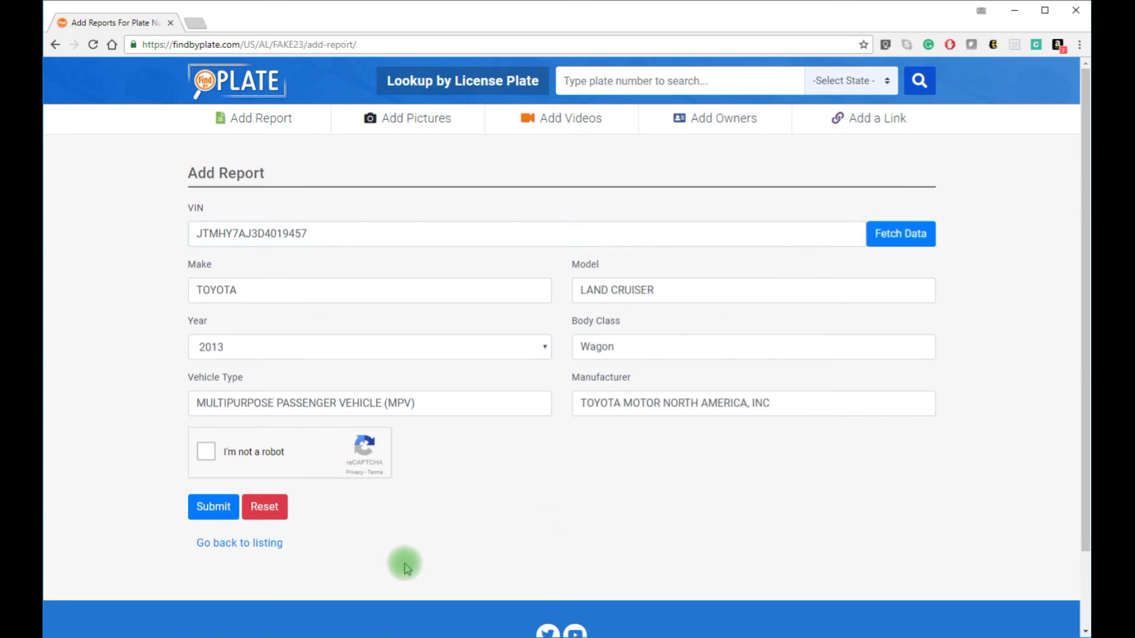
click(205, 452)
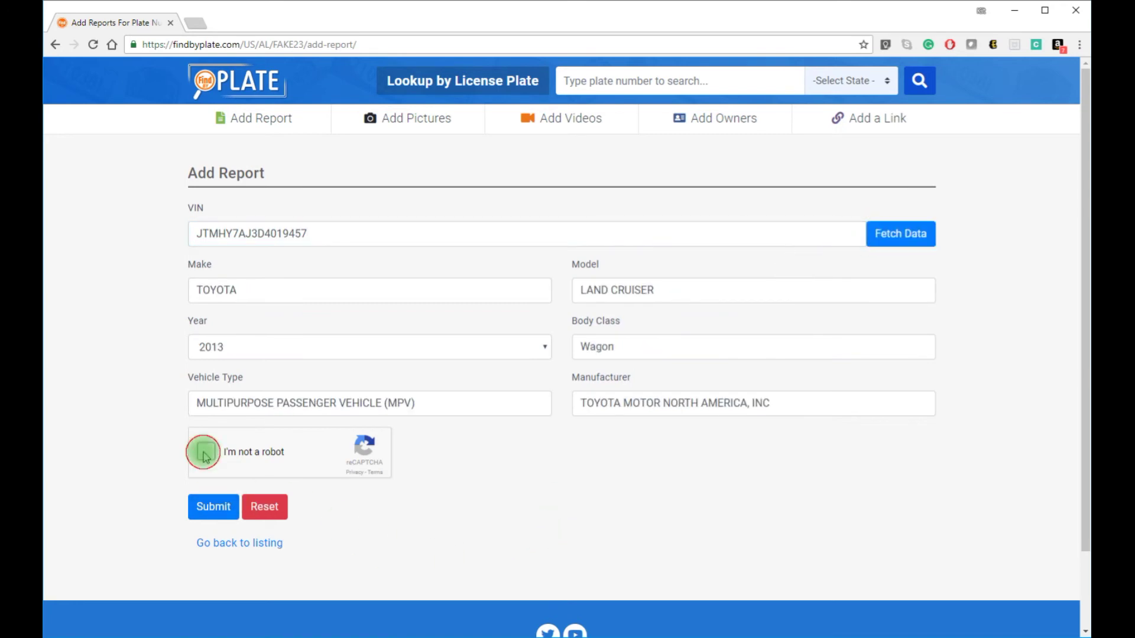
click(218, 513)
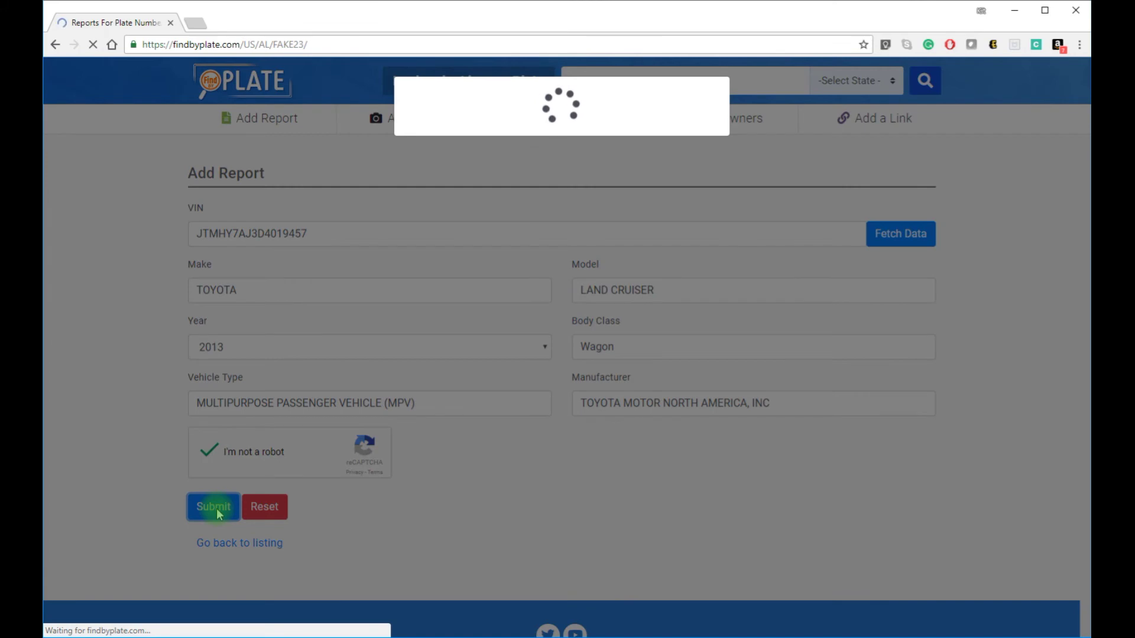
scroll(555, 448, down, 2)
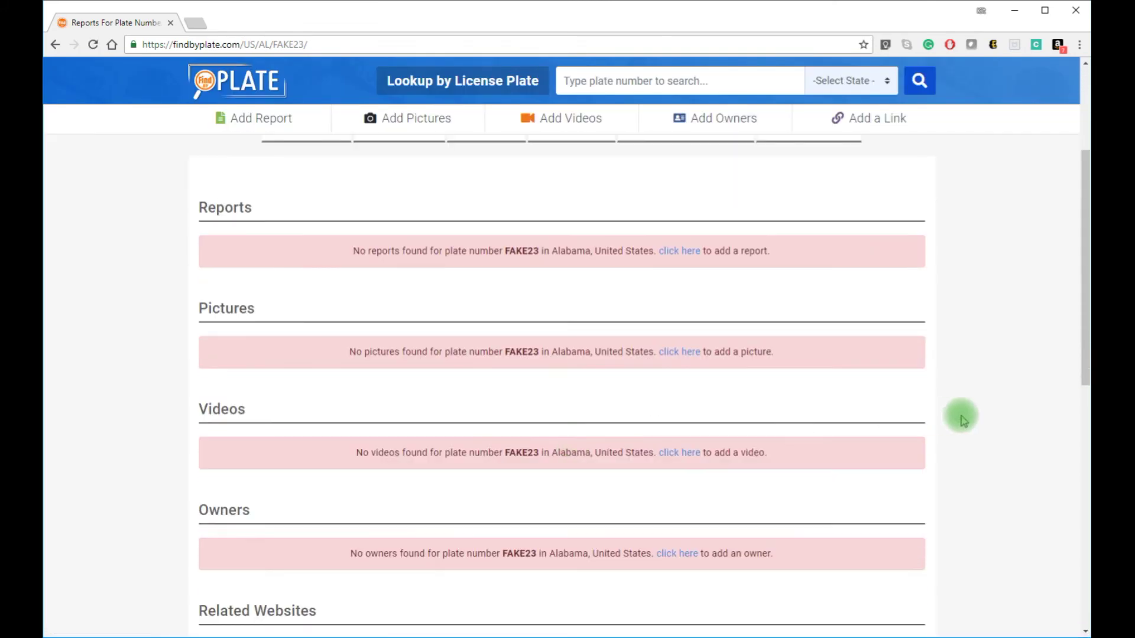
- Upload the 5482766-car-pics image as a FAKE23 picture and submit it with reCAPTCHA
click(681, 352)
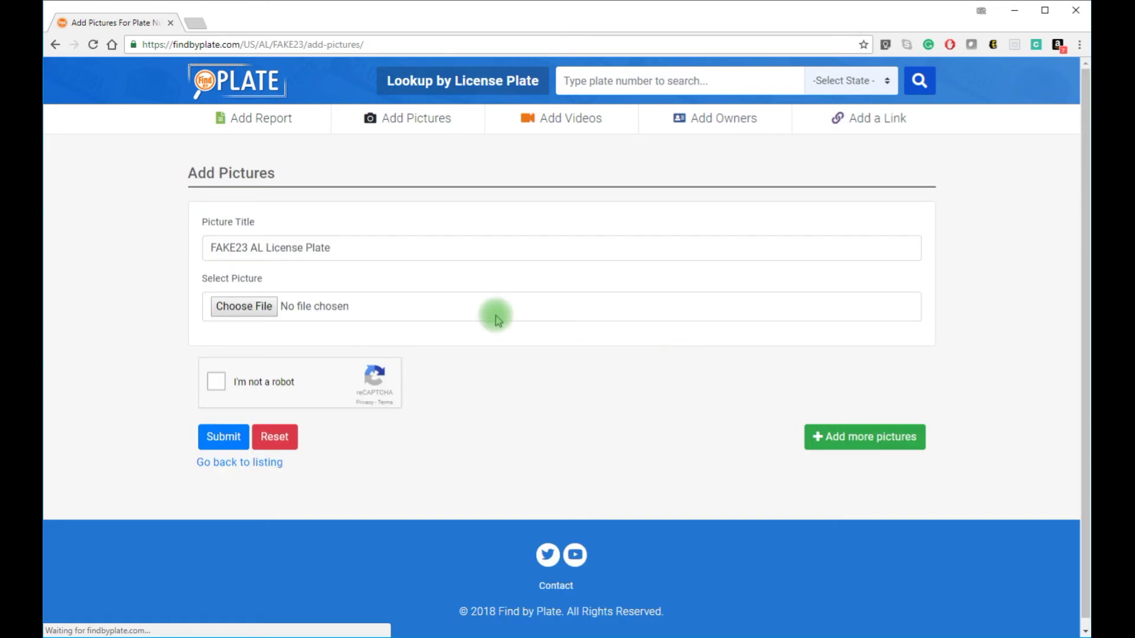
click(240, 306)
click(202, 97)
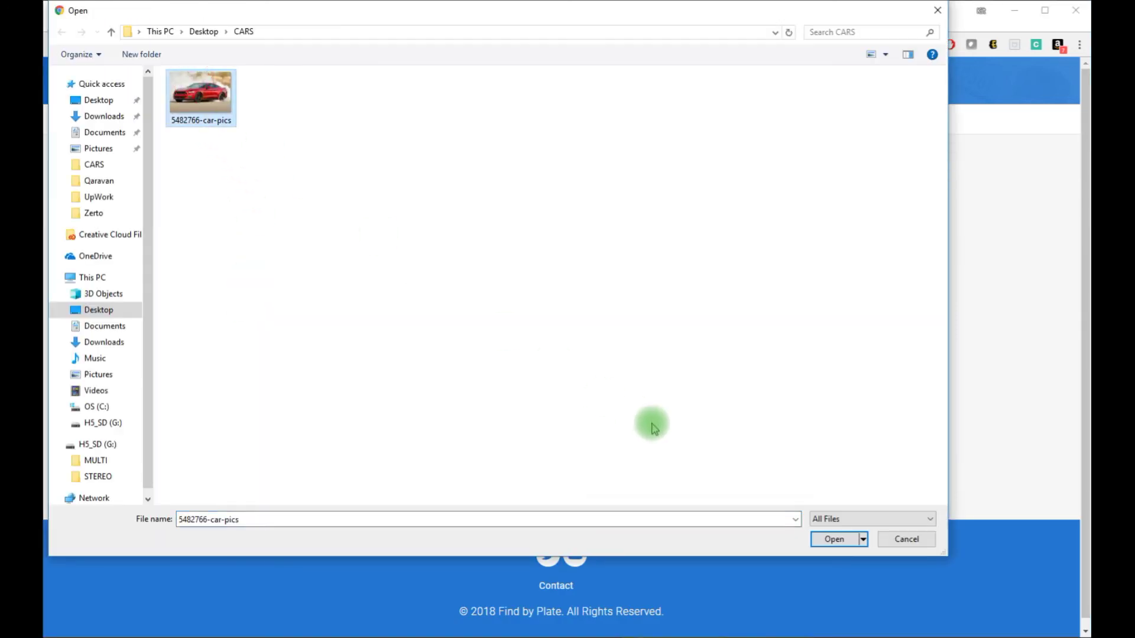
click(834, 539)
click(226, 387)
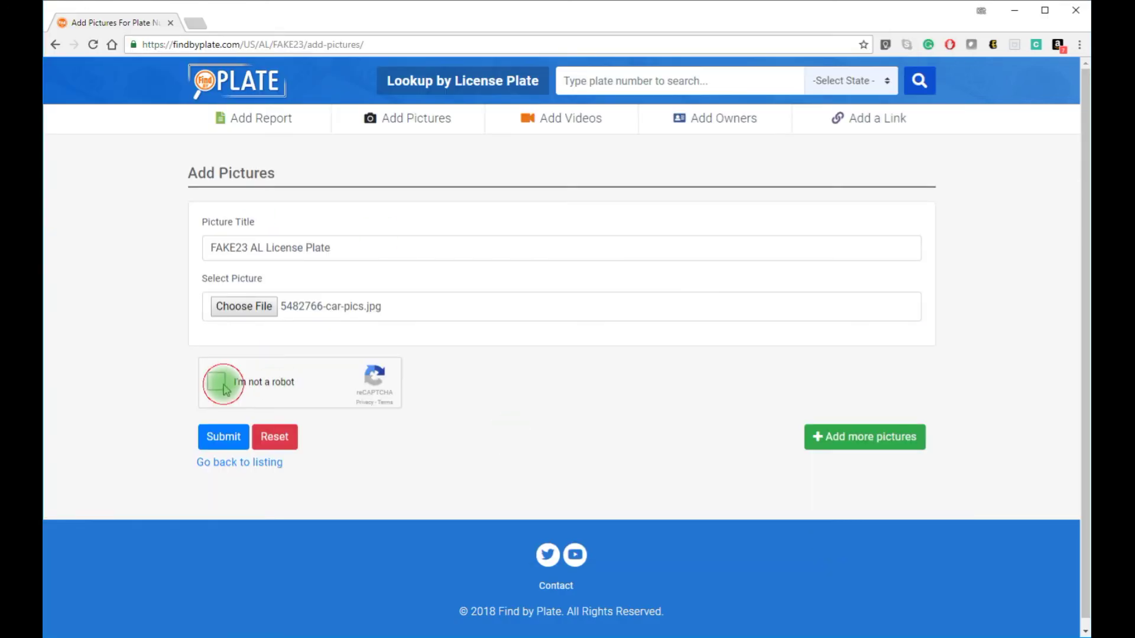
click(220, 443)
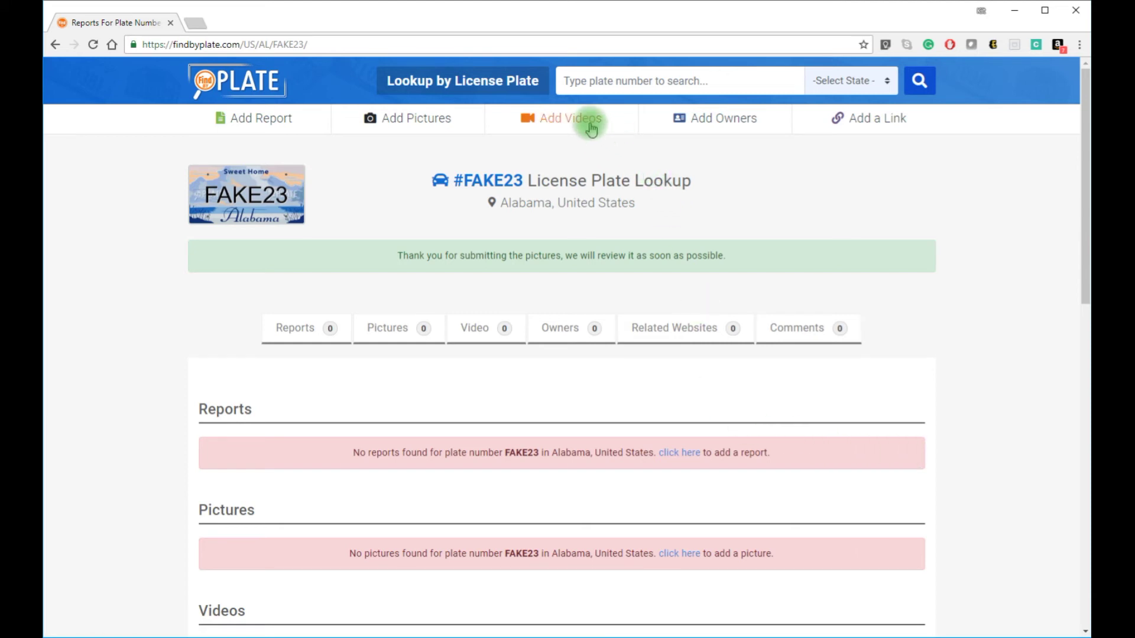
click(573, 118)
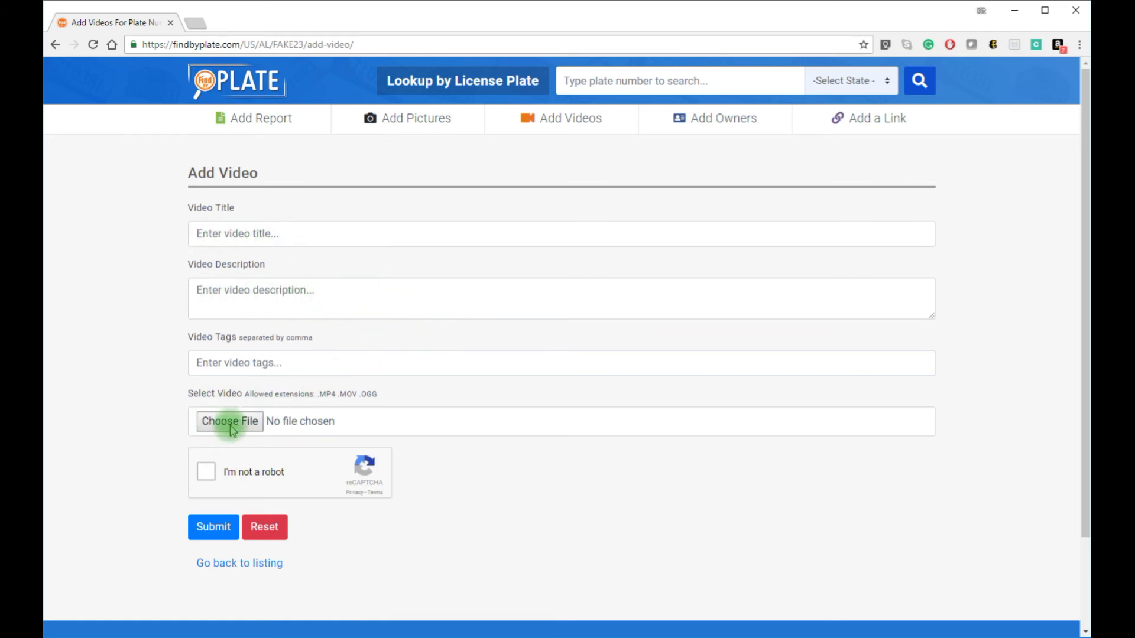
- Switch from the Add Video form to the Add Owner form for FAKE23
click(735, 127)
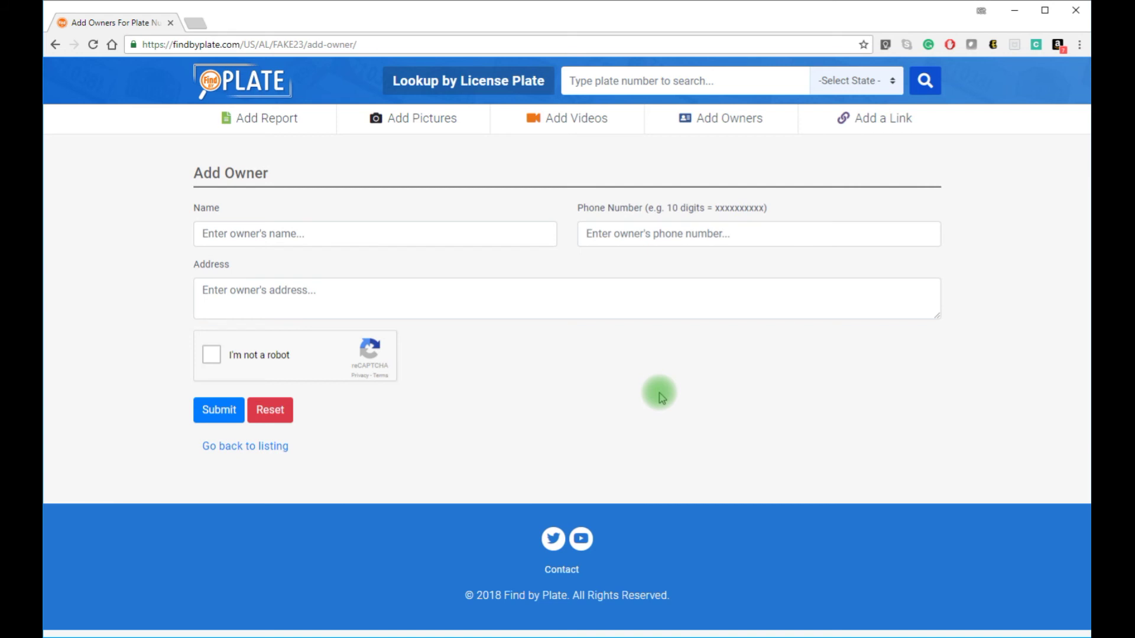
- Bring up the Add Related Website form for FAKE23 via 'Add a Link'
click(867, 125)
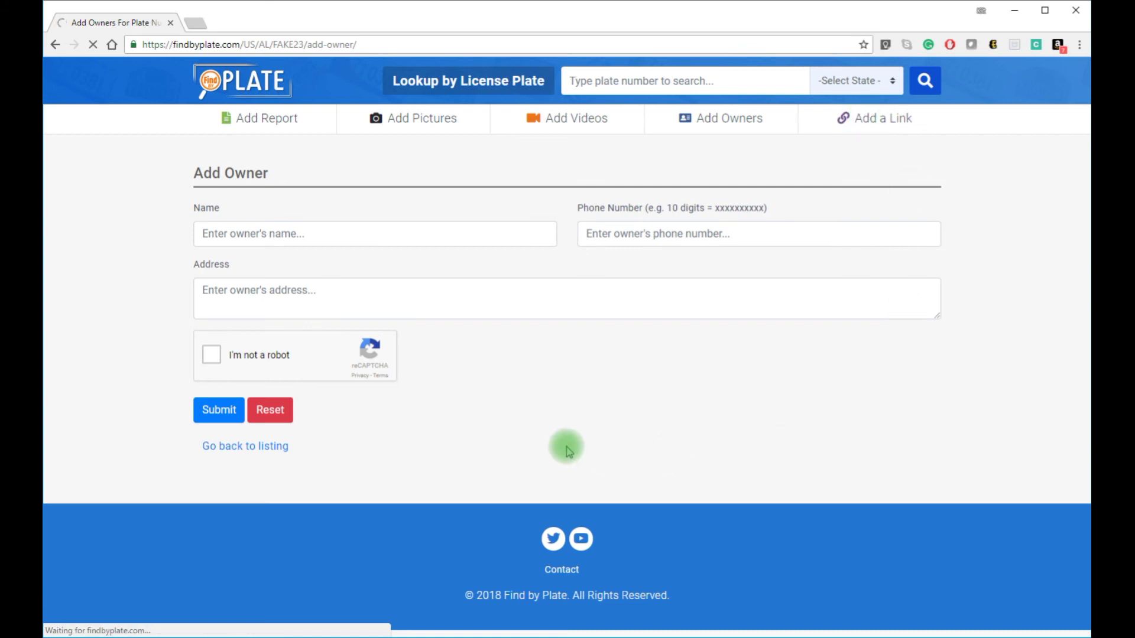
click(858, 121)
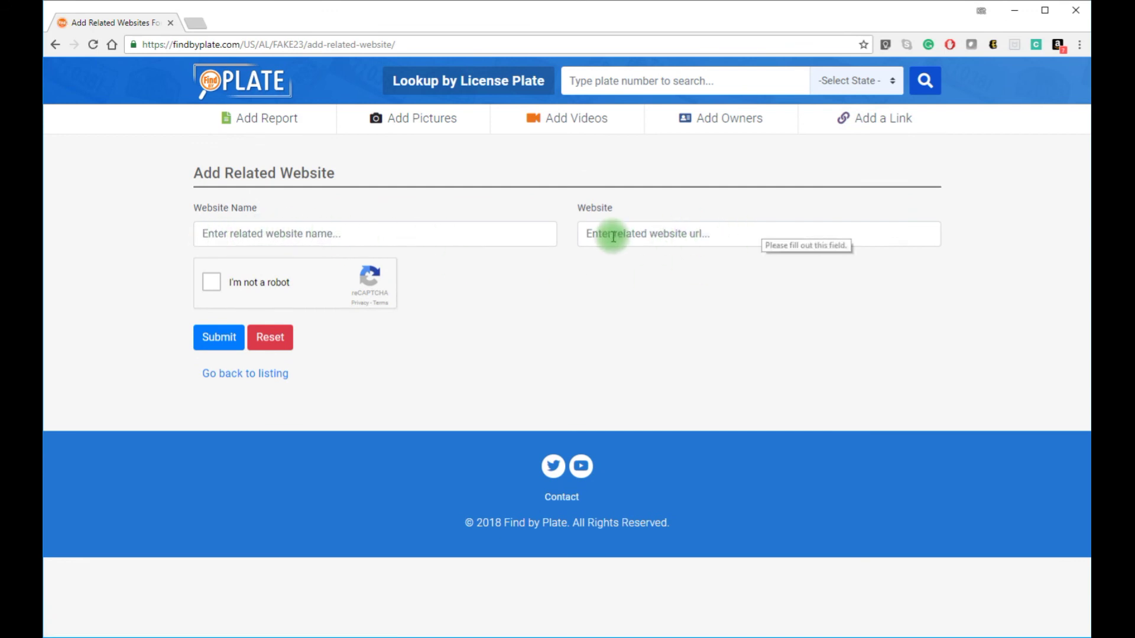
- Go back to the FindByPlate home page using the top-left logo
click(246, 86)
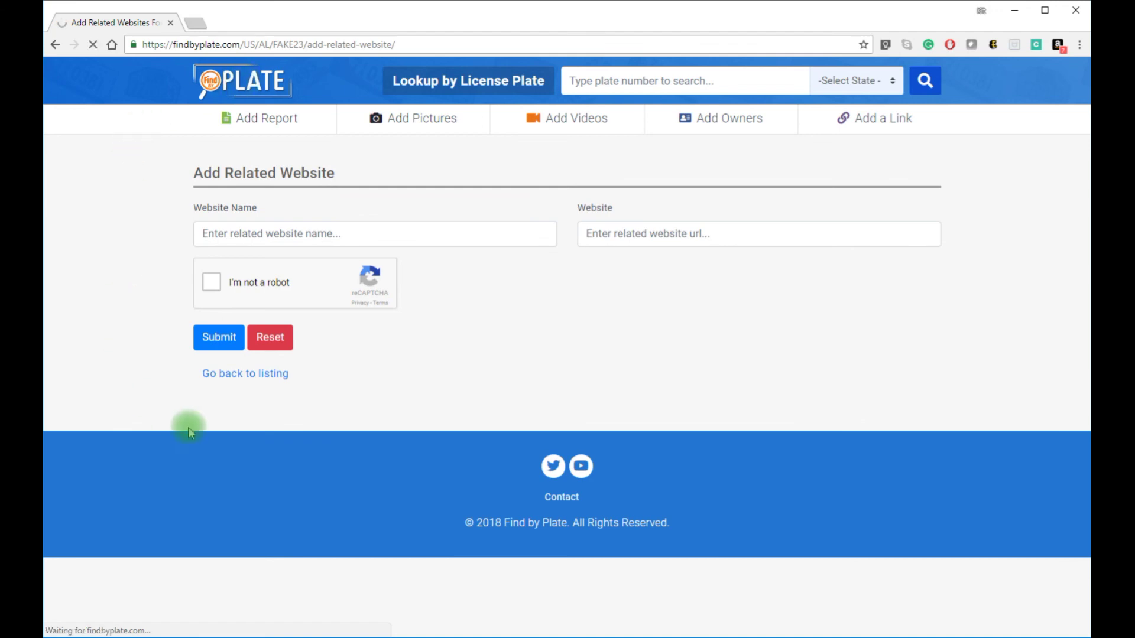